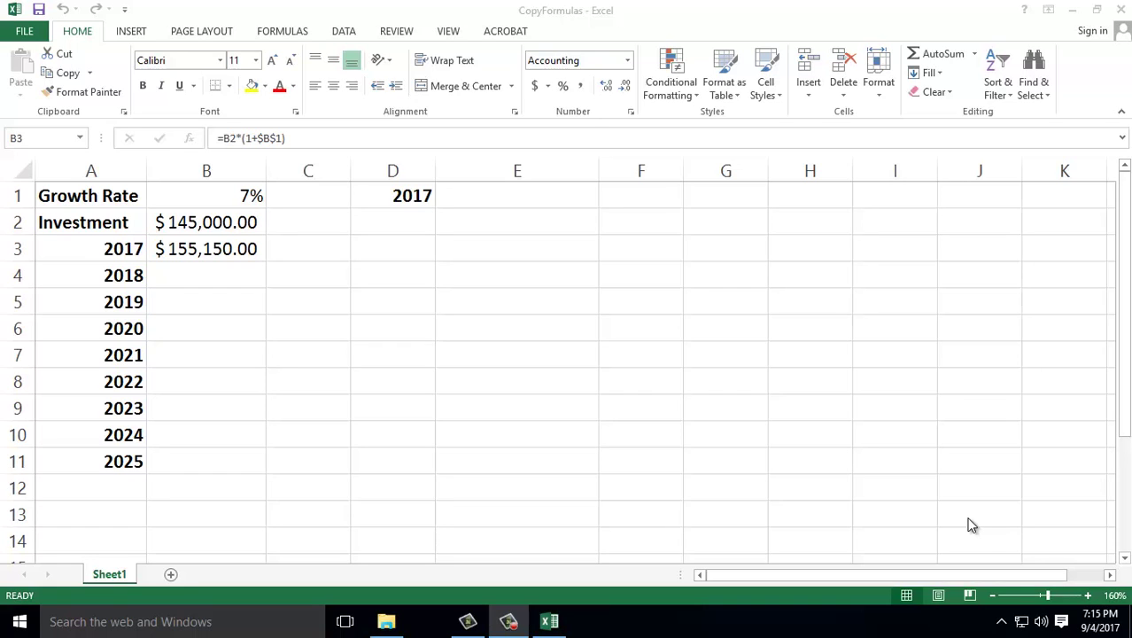
Inspect the 2017 growth formula in B3 and the empty 2018 cell B4
{"action": "left_click", "coordinate": [181, 254]}
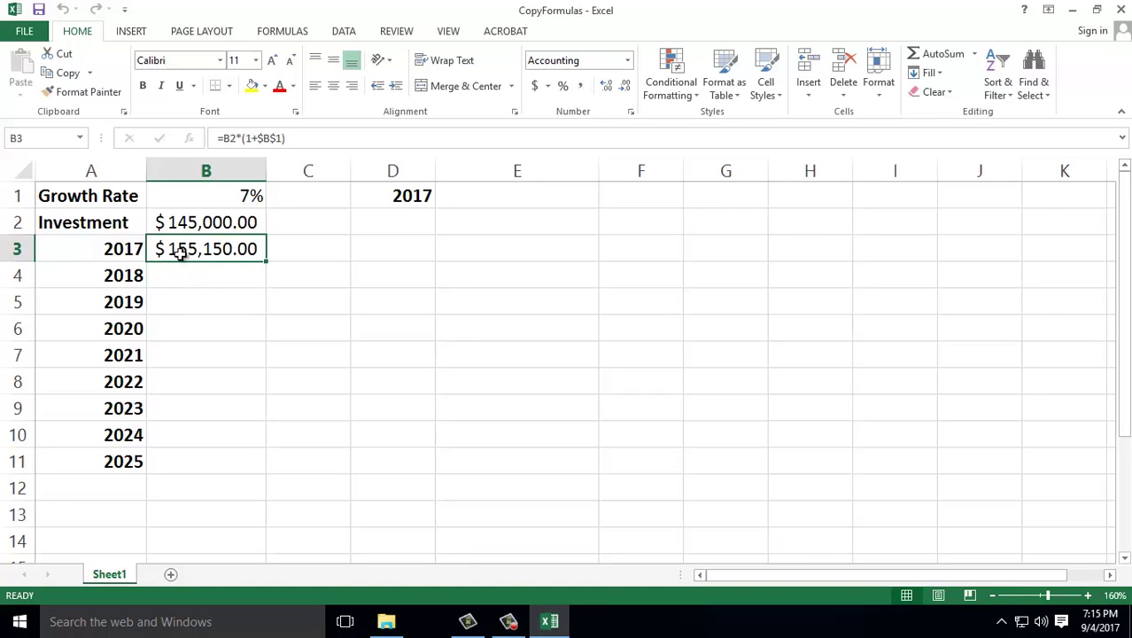
{"action": "left_click", "coordinate": [192, 284]}
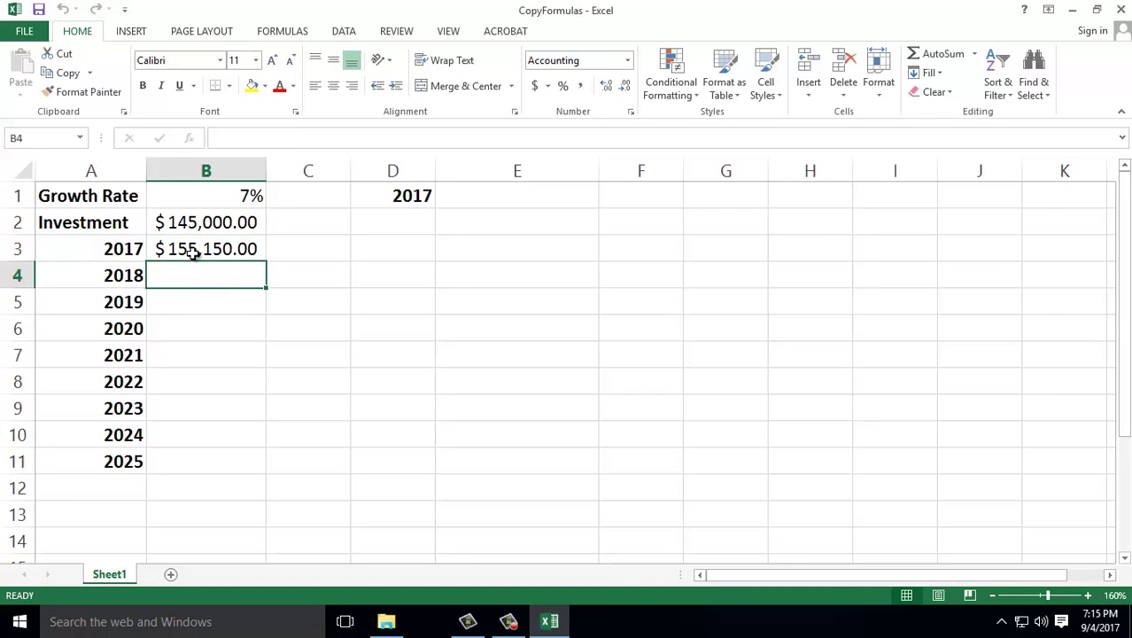
{"action": "left_click", "coordinate": [195, 251]}
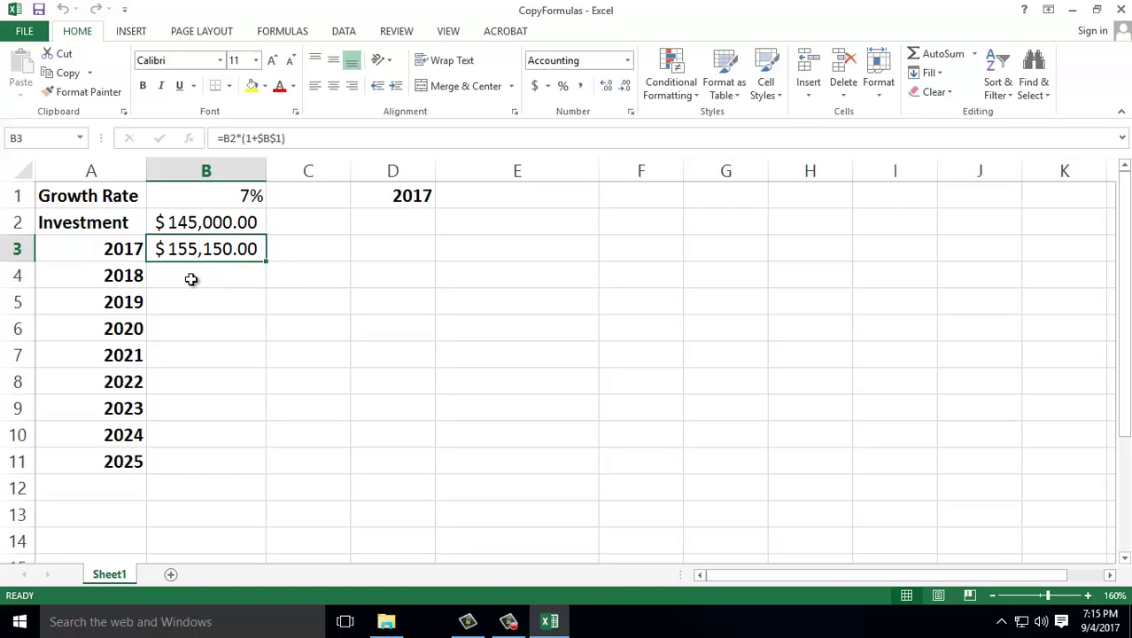
{"action": "left_click", "coordinate": [192, 279]}
Copy B3's growth formula into B4, giving $166,010.50 for 2018
{"action": "left_click", "coordinate": [197, 250]}
{"action": "key", "text": "ctrl+c"}
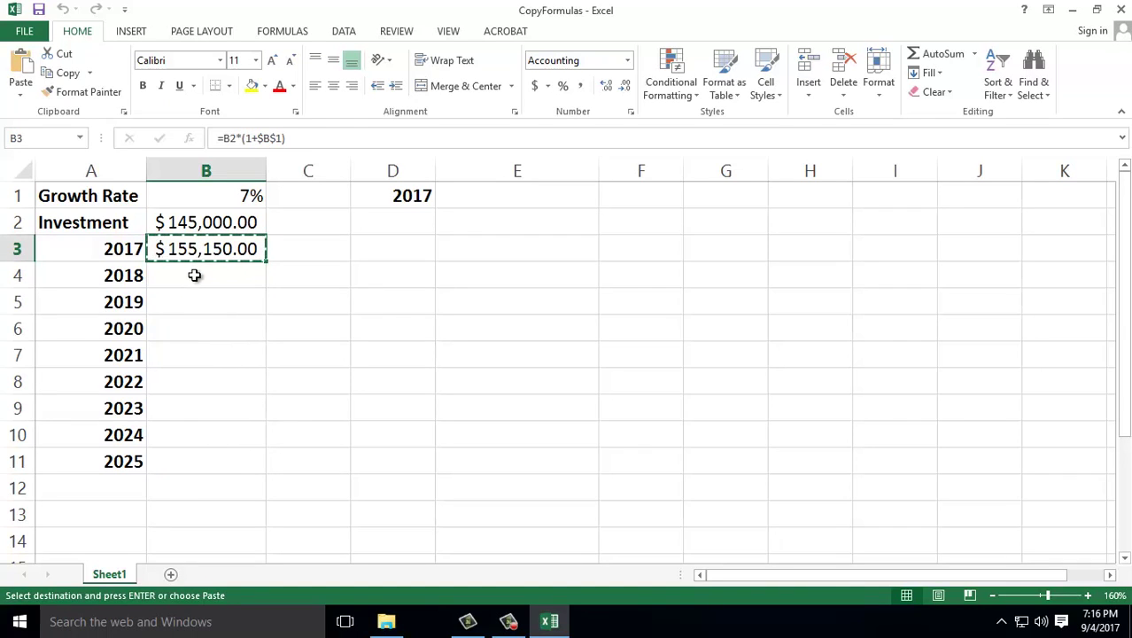
{"action": "left_click", "coordinate": [194, 276]}
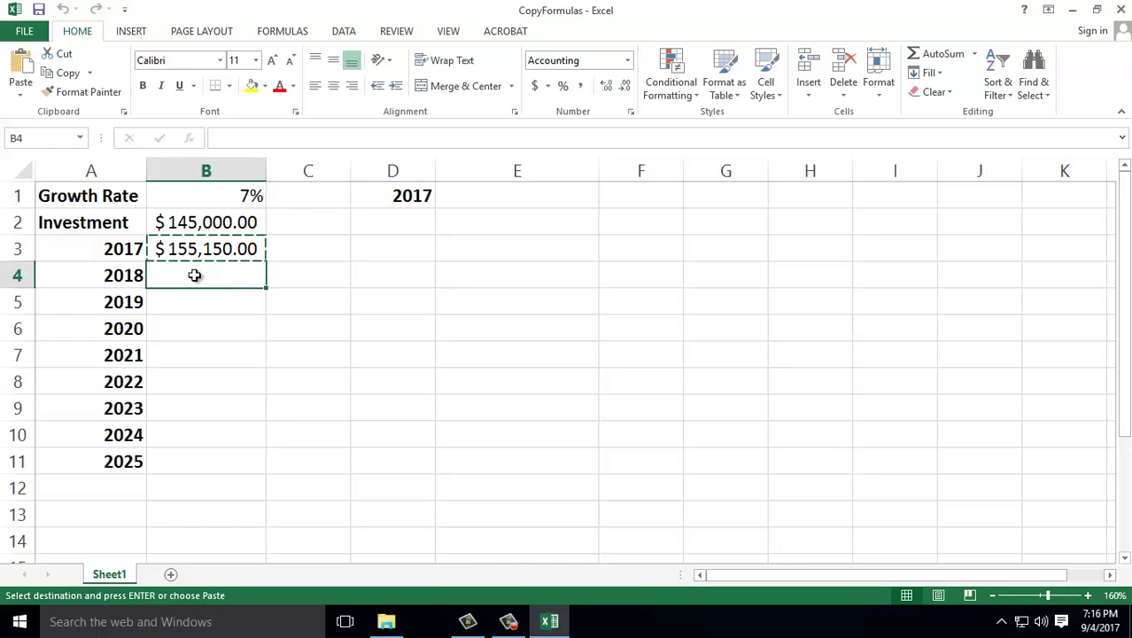
{"action": "key", "text": "ctrl+v"}
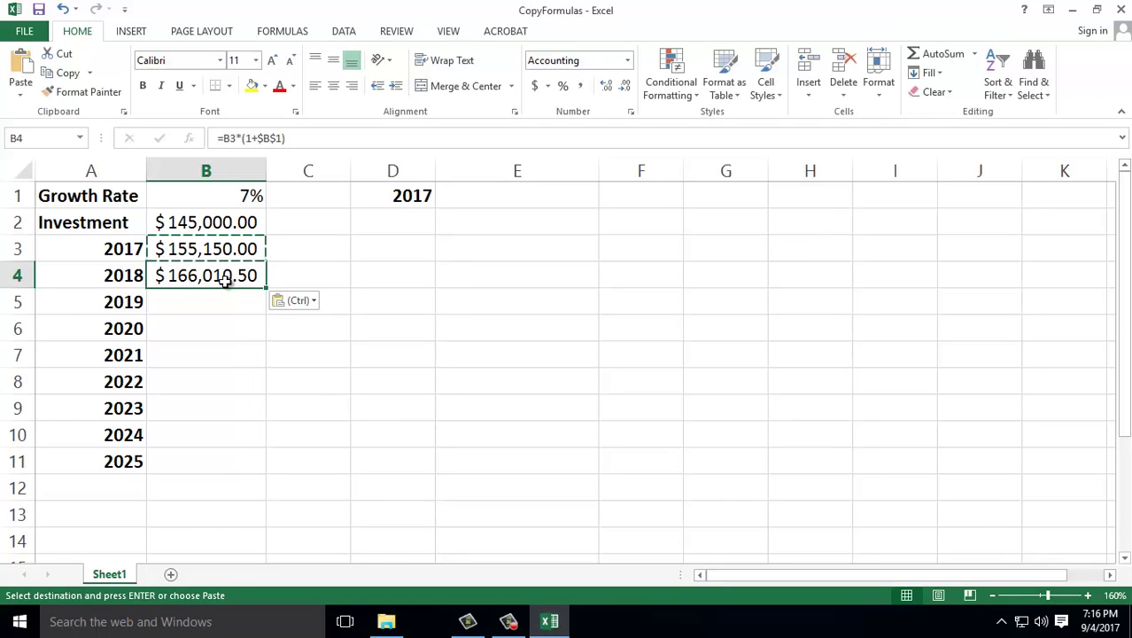
Clear the copy marquee and reselect the 2018 formula in B4
{"action": "left_click", "coordinate": [225, 308]}
{"action": "key", "text": "Escape"}
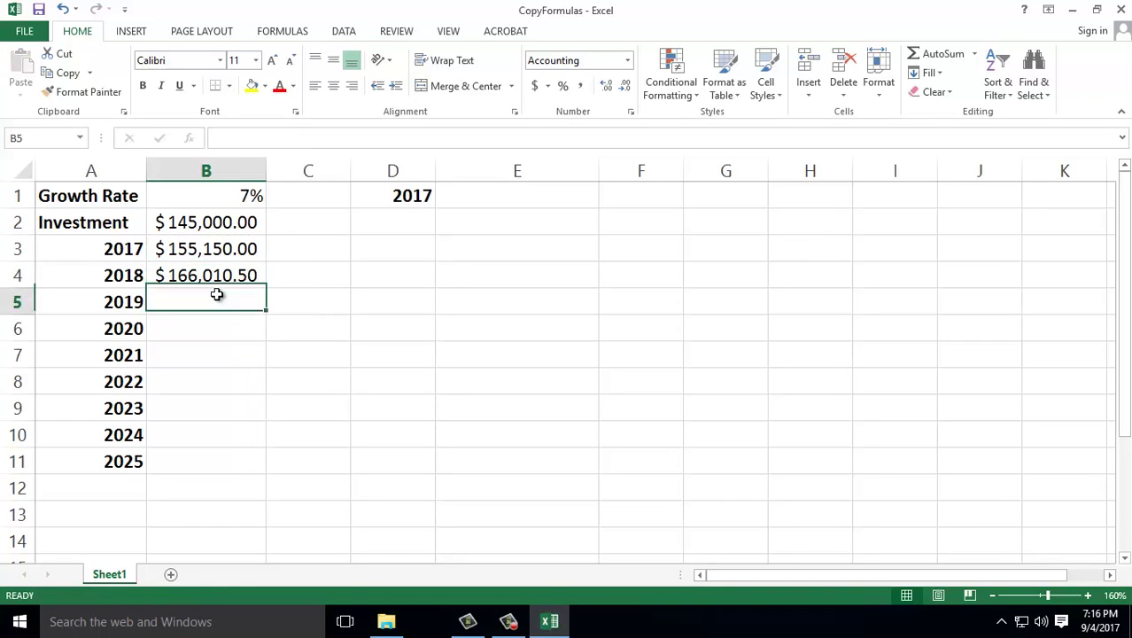
{"action": "left_click", "coordinate": [217, 278]}
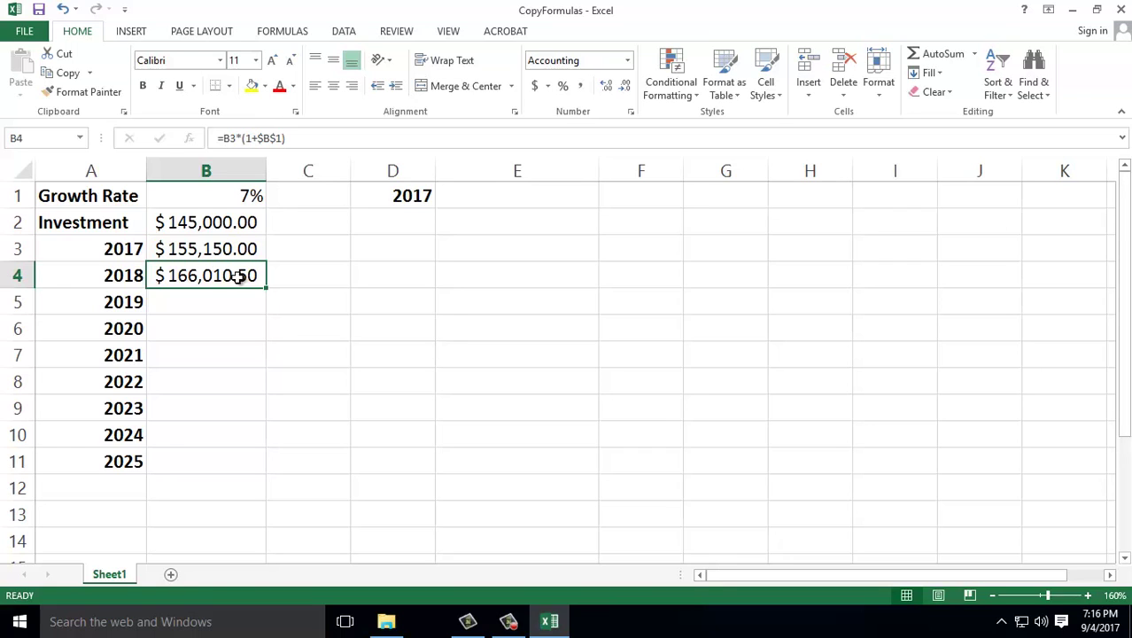
{"action": "left_click", "coordinate": [238, 276]}
Fill B4's formula down to B7 for $177,631.24, $190,065.42 and $203,370.00, then check each cell
{"action": "key", "text": "ctrl+c"}
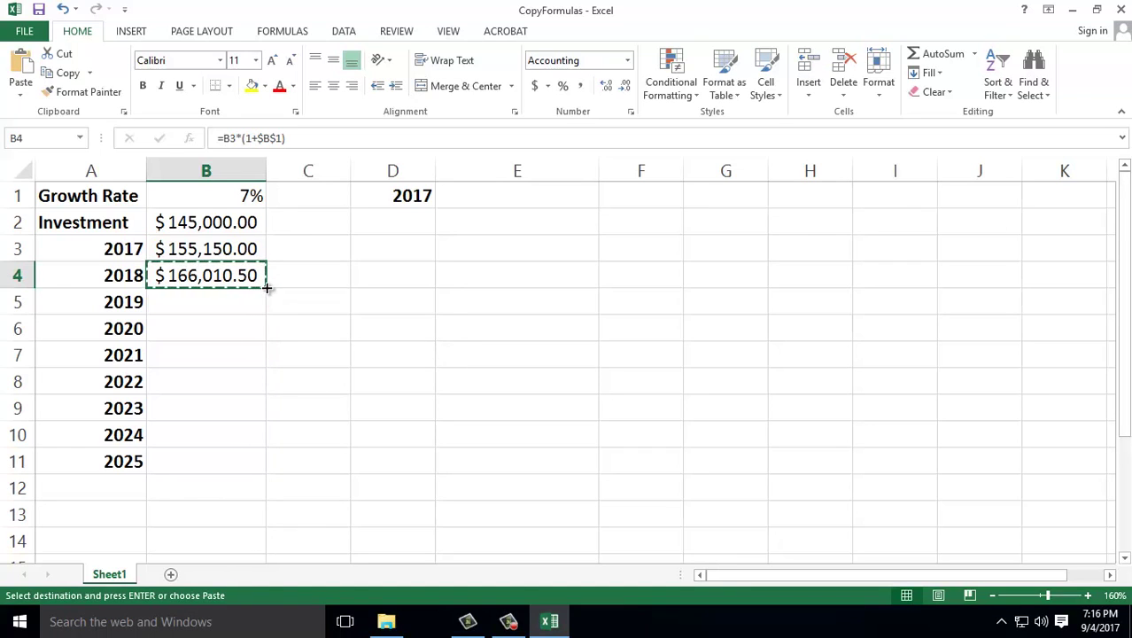
{"action": "left_click_drag", "start_coordinate": [267, 287], "coordinate": [263, 364]}
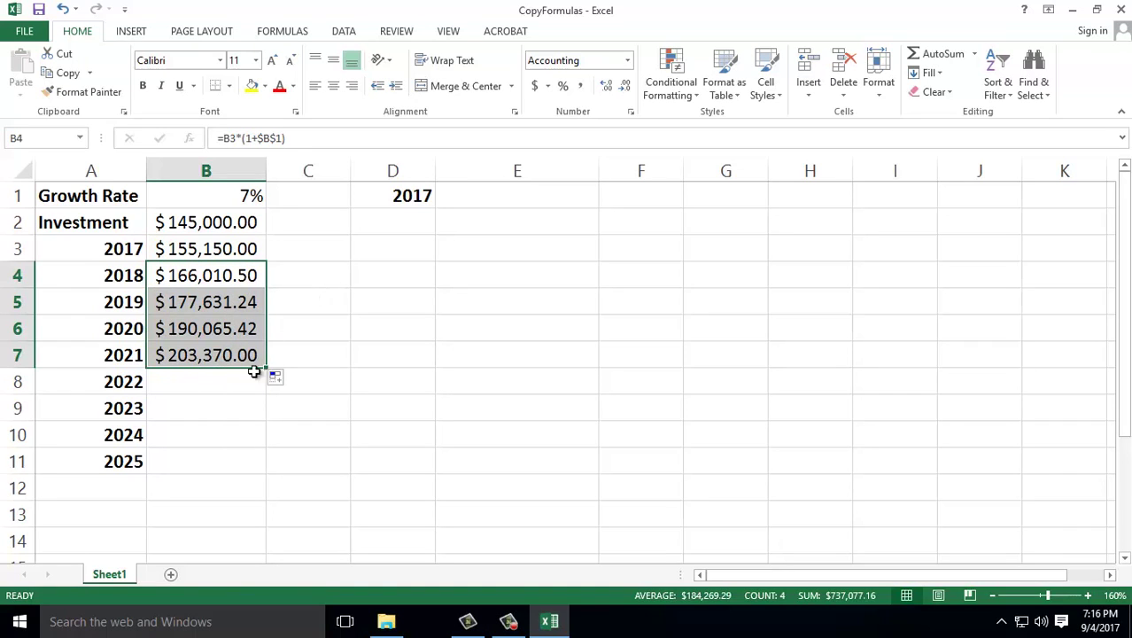
{"action": "left_click", "coordinate": [202, 302]}
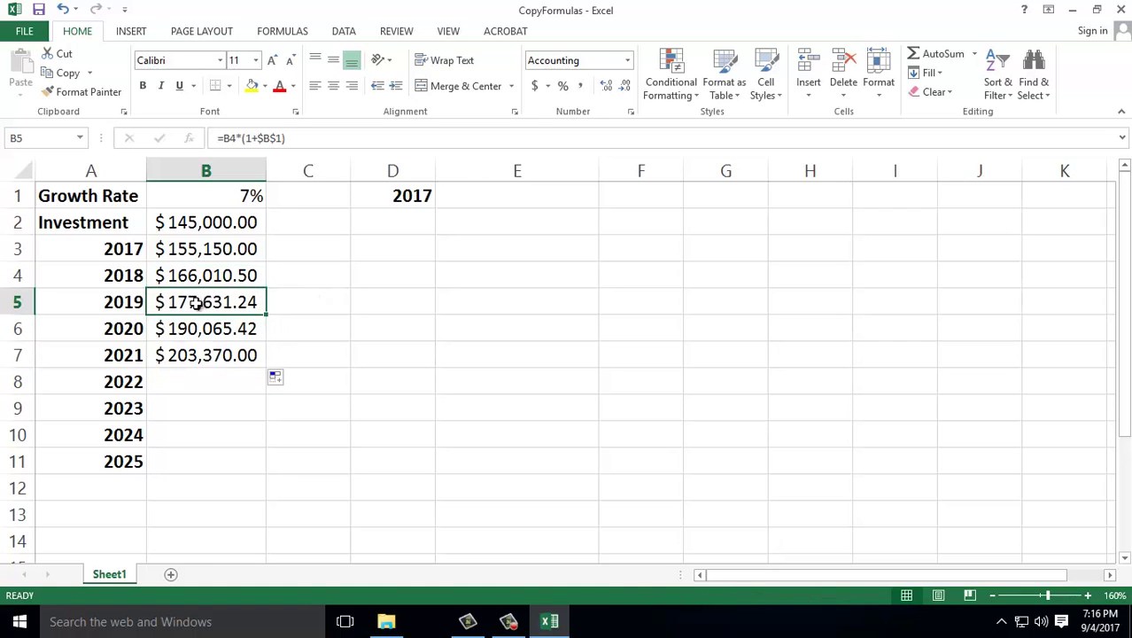
{"action": "left_click", "coordinate": [202, 275]}
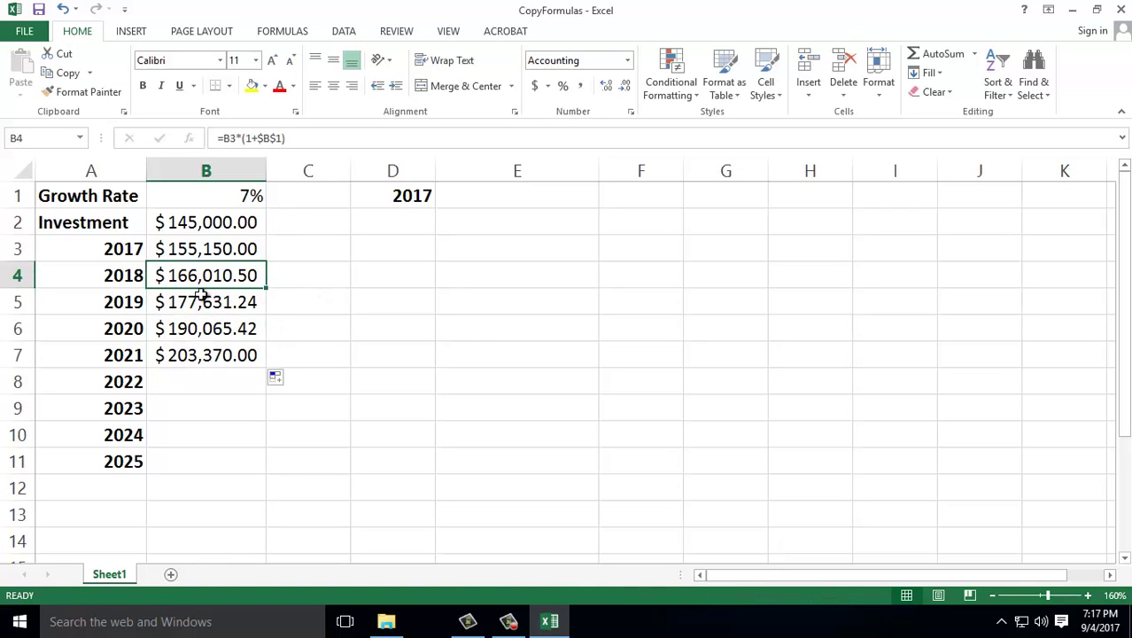
{"action": "left_click", "coordinate": [202, 299]}
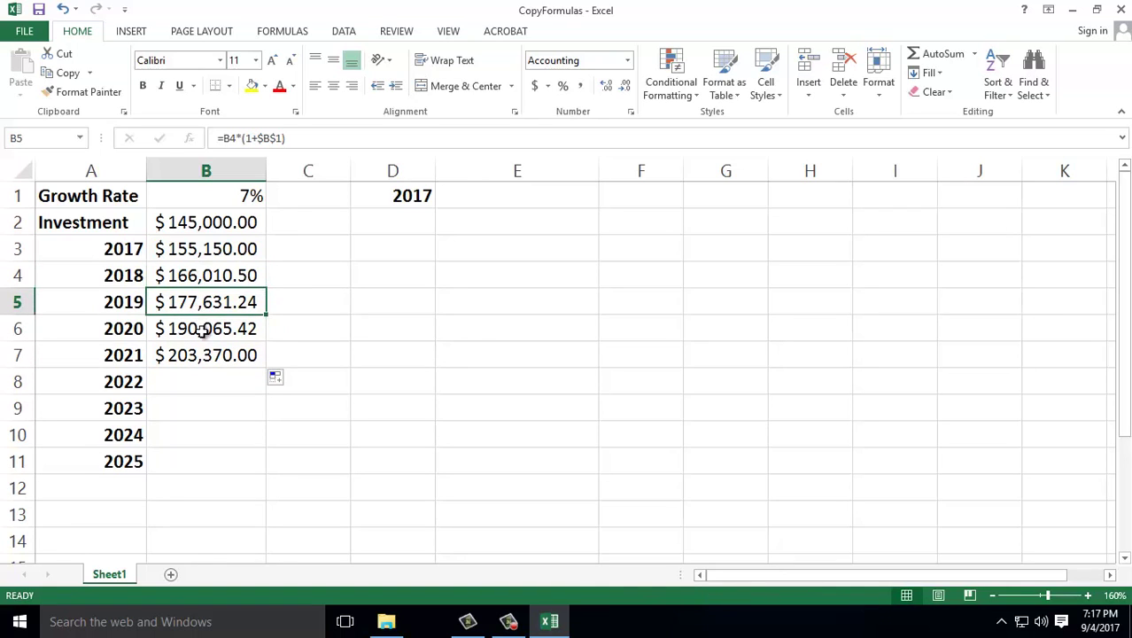
{"action": "left_click", "coordinate": [203, 329]}
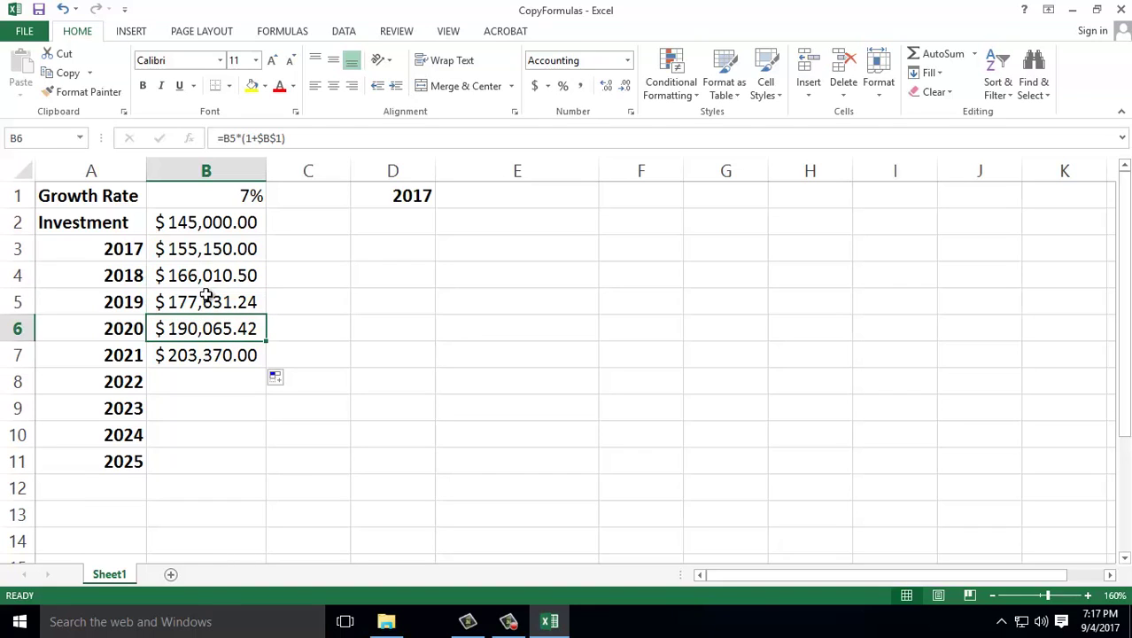
{"action": "left_click", "coordinate": [195, 354]}
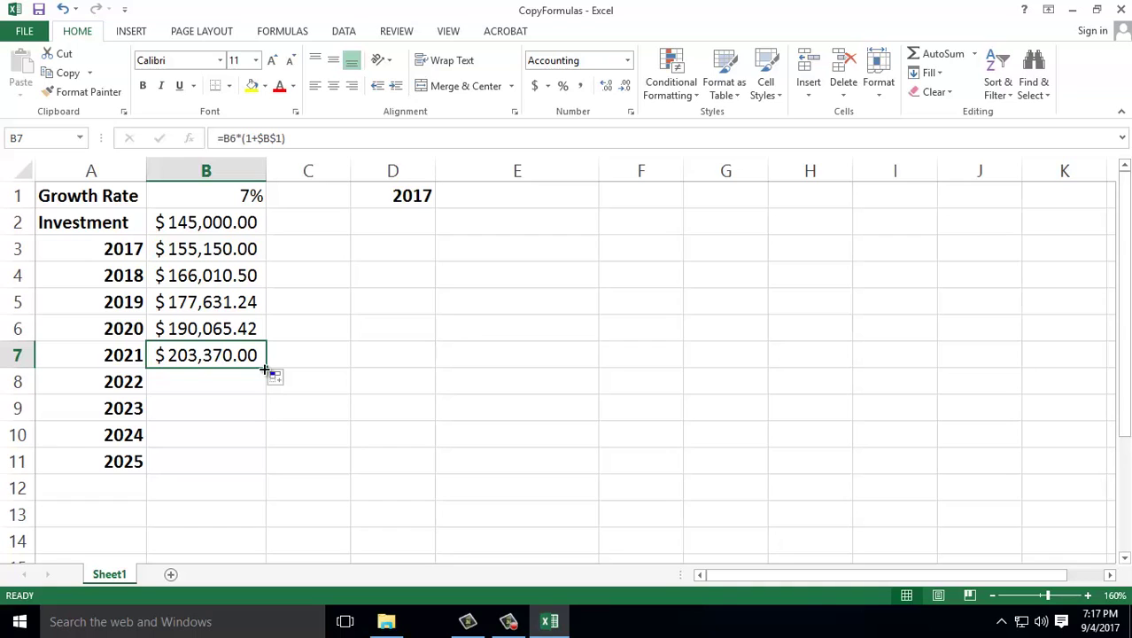
Fill the growth formula from B7 down to B11, ending at $266,576.59 for 2025
{"action": "left_click_drag", "start_coordinate": [264, 369], "coordinate": [256, 470]}
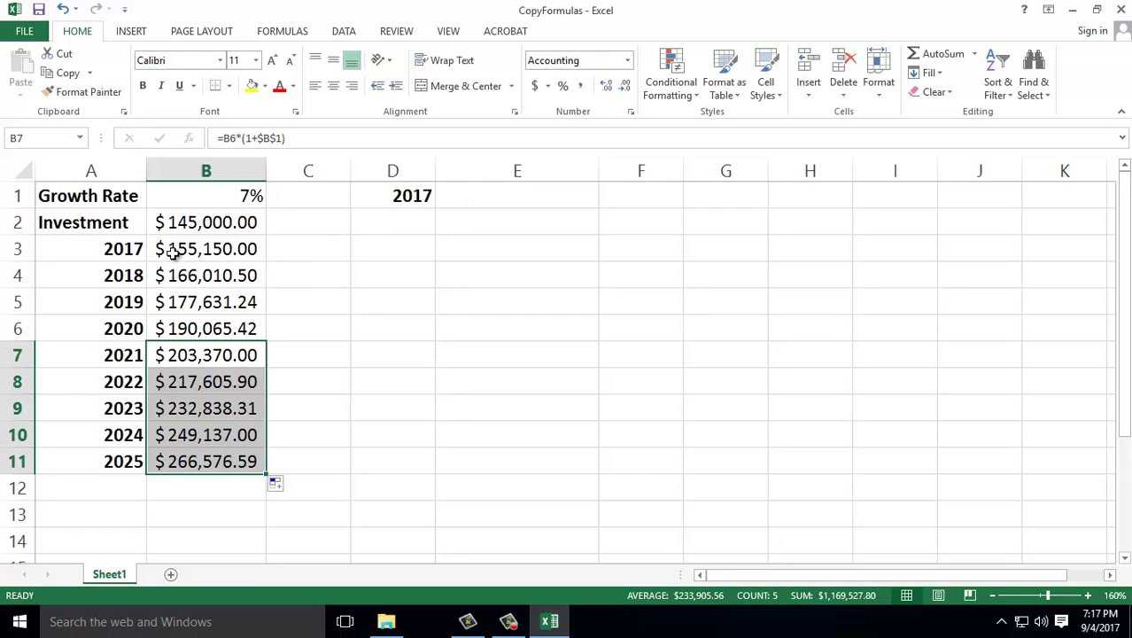
{"action": "left_click", "coordinate": [466, 192]}
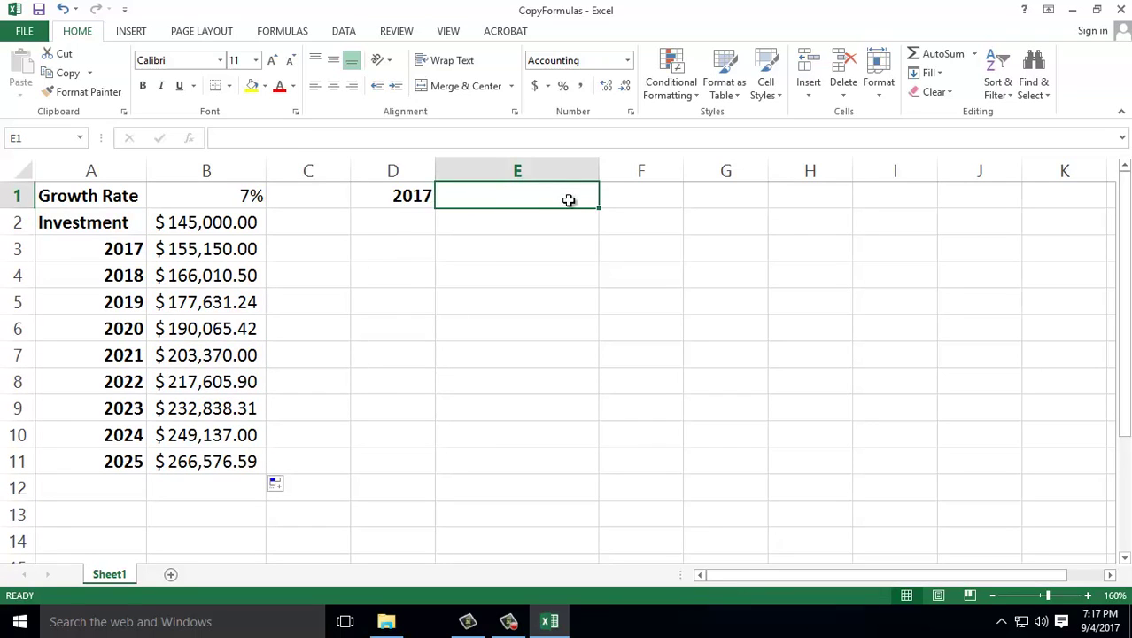
{"action": "left_click", "coordinate": [200, 248]}
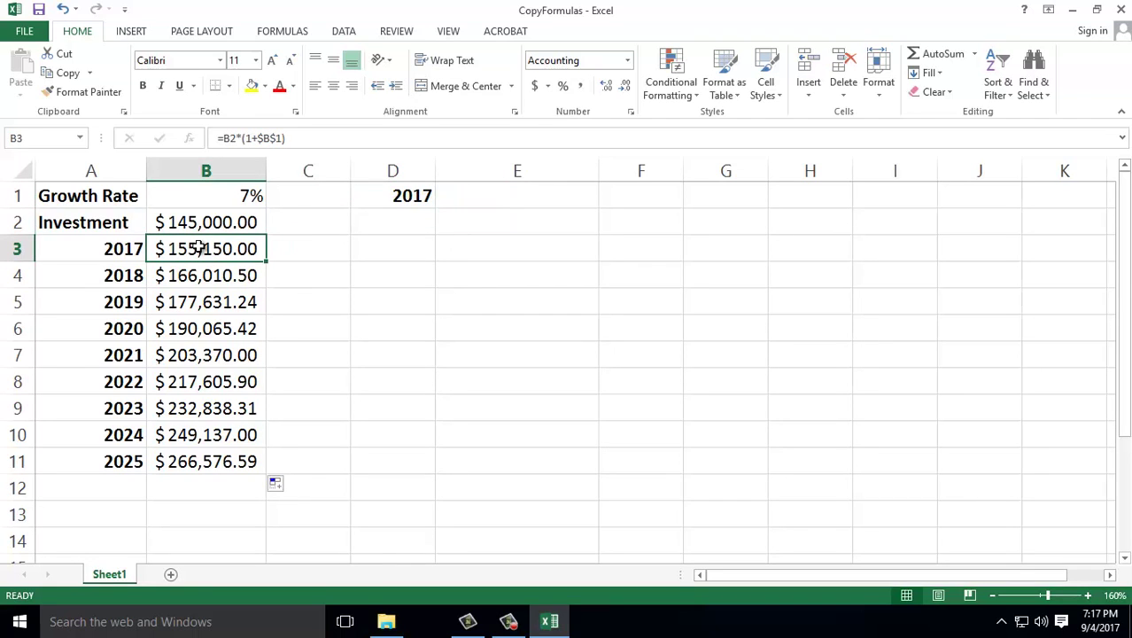
{"action": "key", "text": "ctrl+c"}
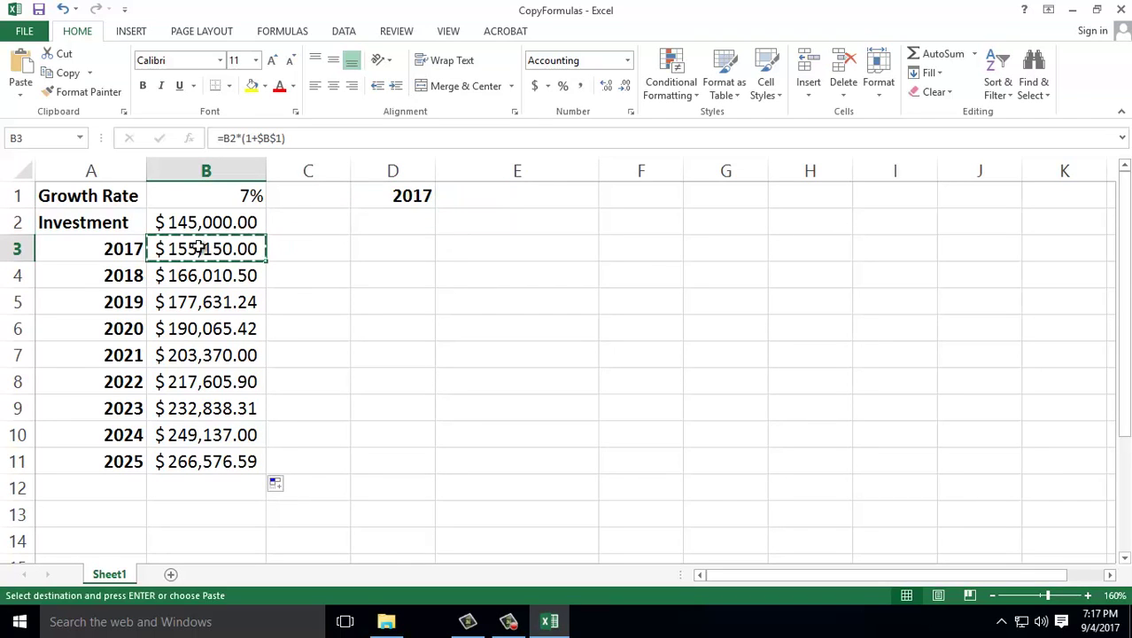
{"action": "left_click", "coordinate": [484, 197]}
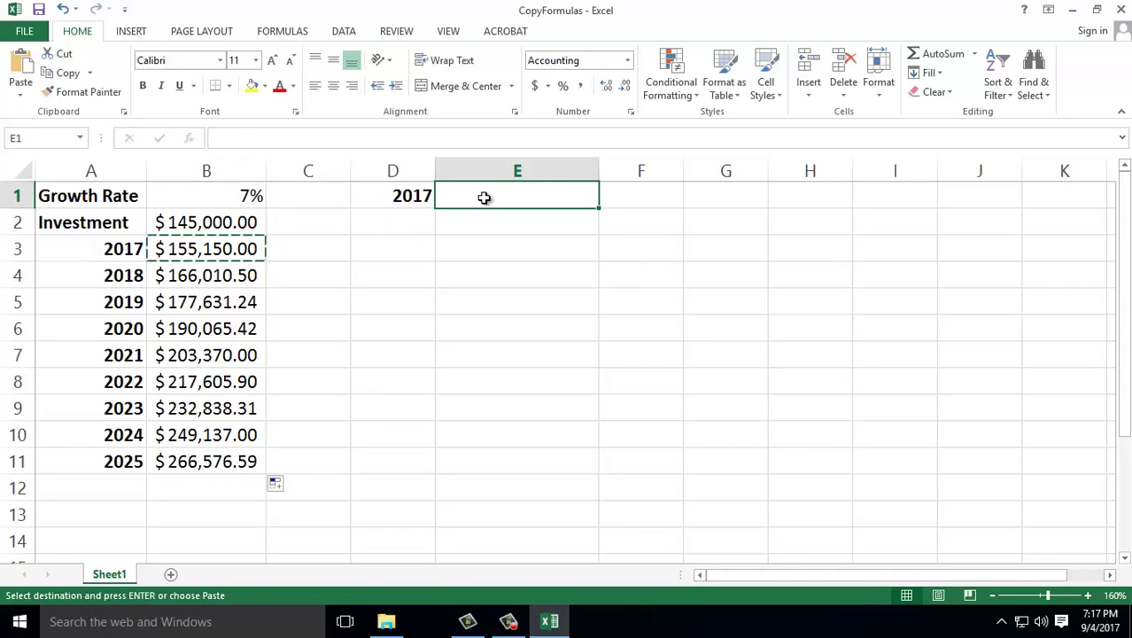
{"action": "key", "text": "ctrl+v"}
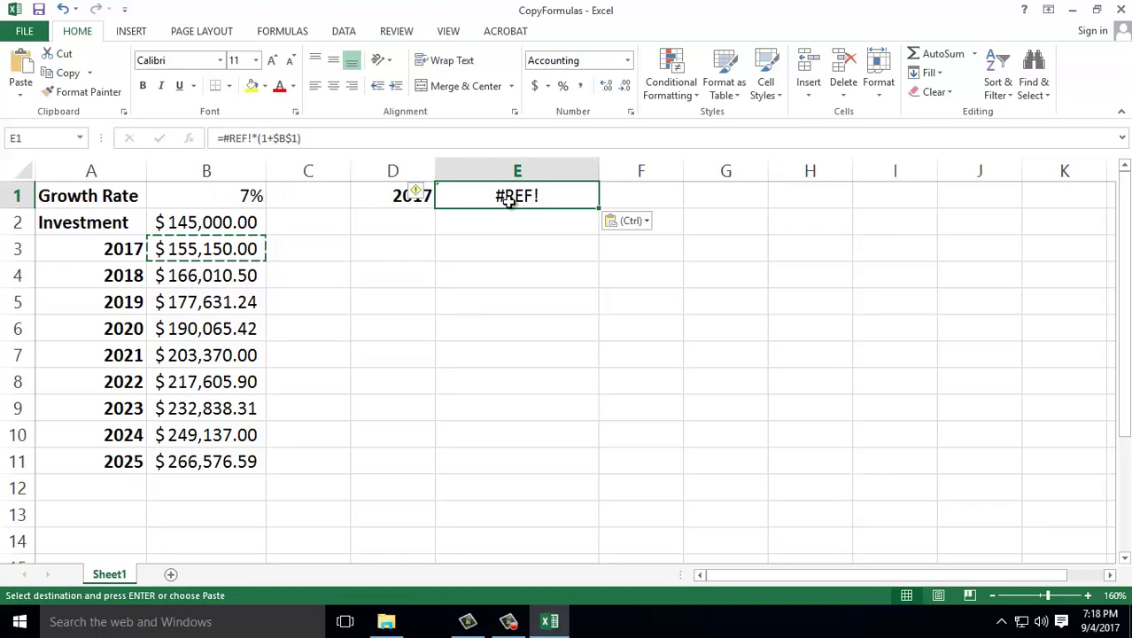
{"action": "left_click", "coordinate": [505, 235]}
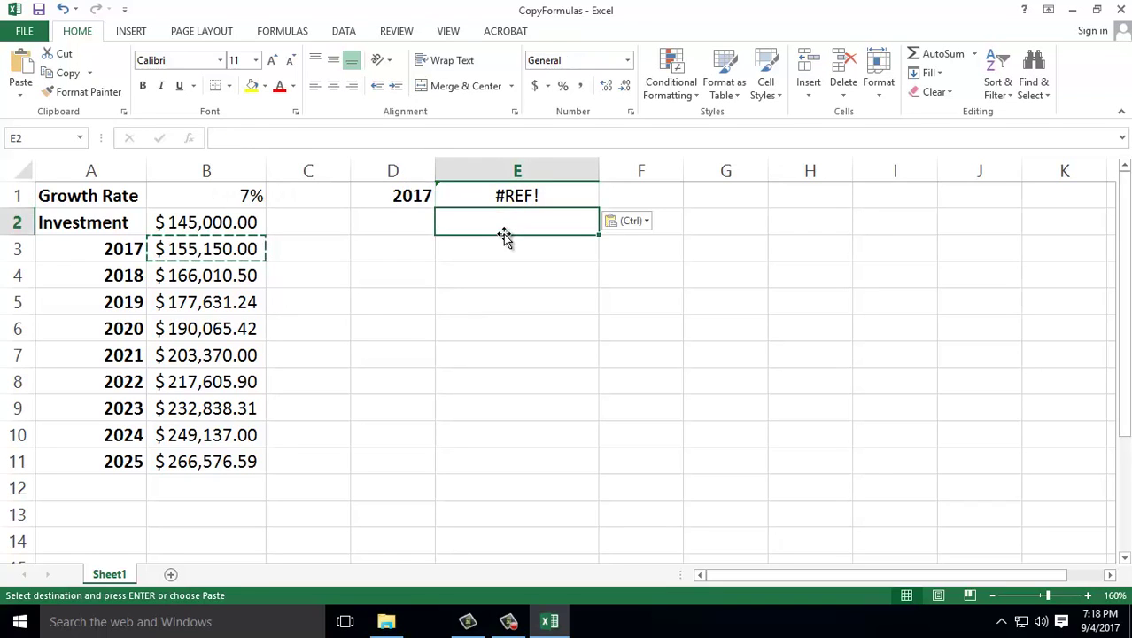
{"action": "left_click", "coordinate": [520, 197]}
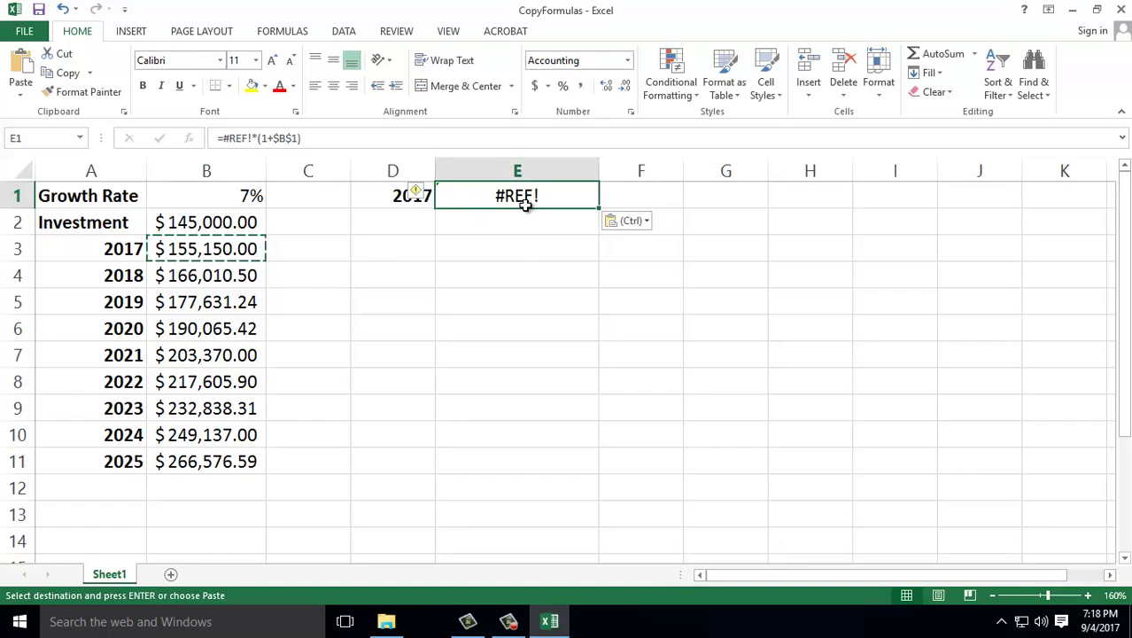
{"action": "key", "text": "ctrl+z"}
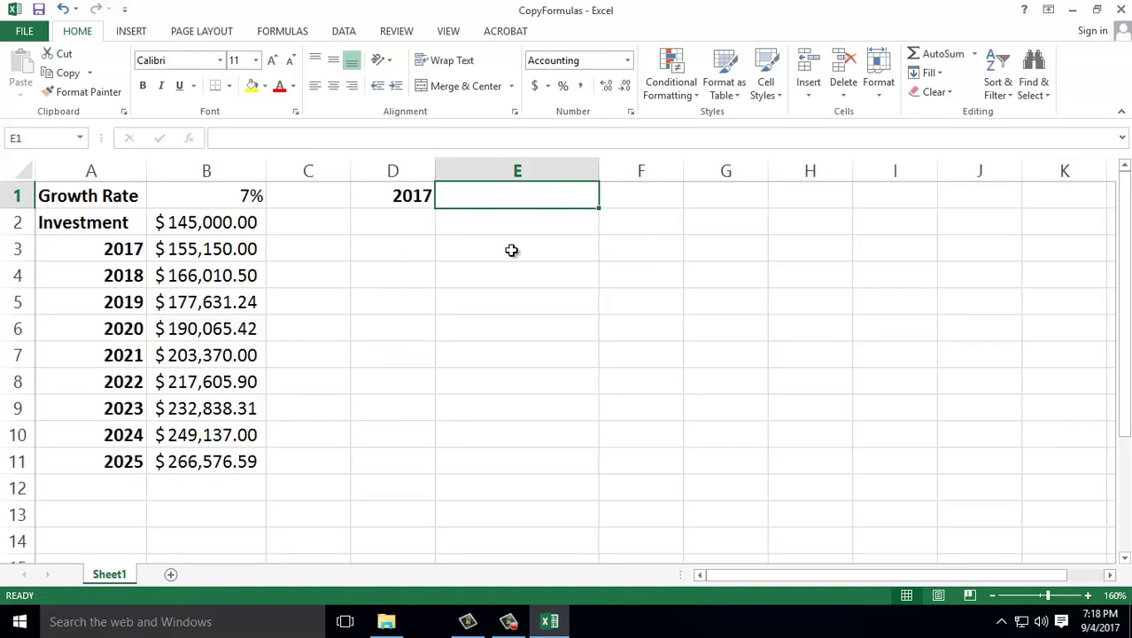
Copy the text =B2*(1+$B$1) from B3's formula bar, leaving the cell unchanged
{"action": "left_click", "coordinate": [227, 249]}
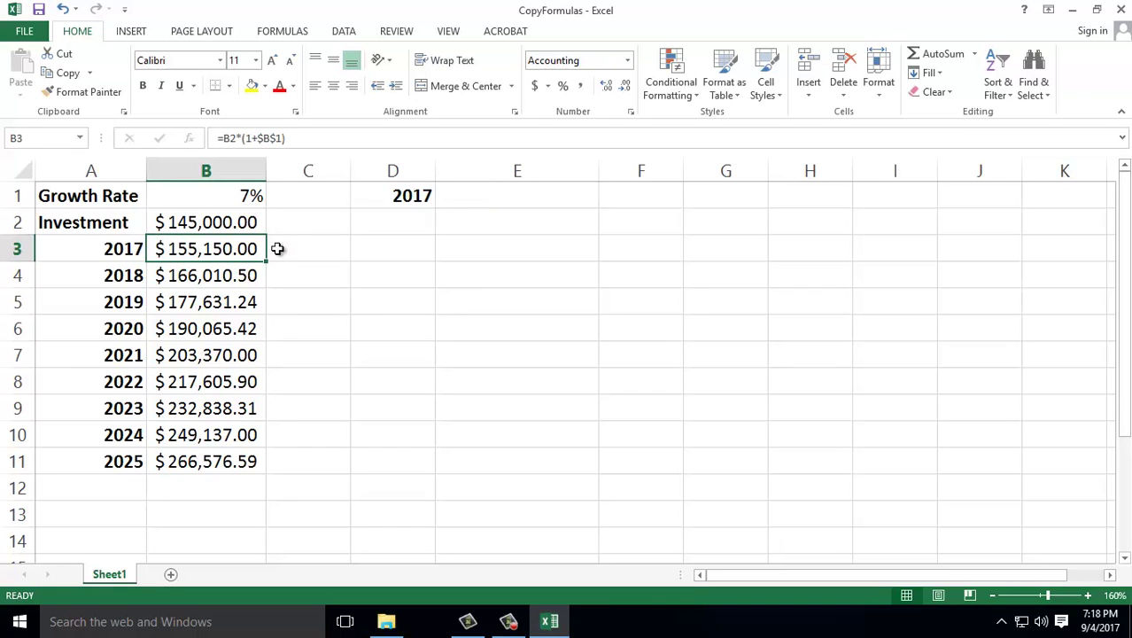
{"action": "left_click", "coordinate": [292, 137]}
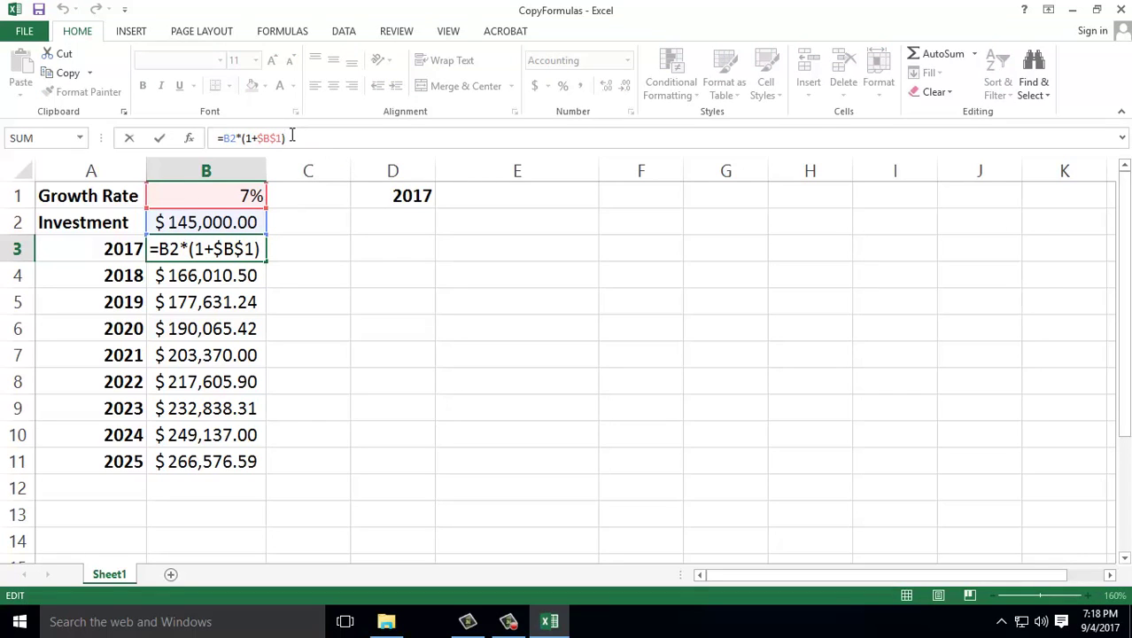
{"action": "left_click_drag", "start_coordinate": [292, 137], "coordinate": [216, 138]}
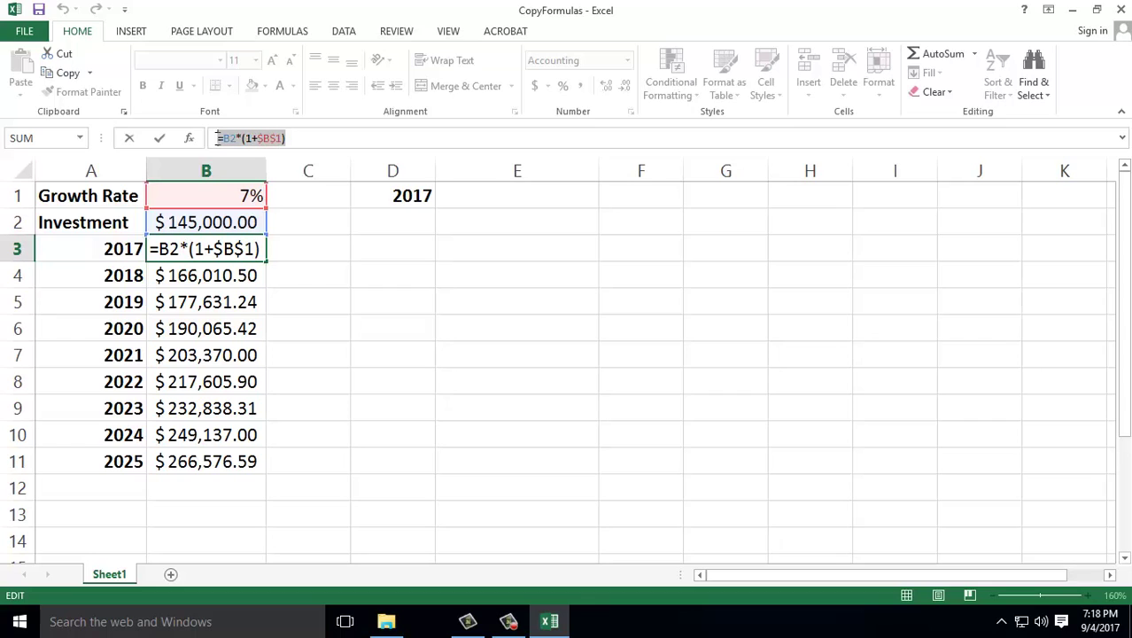
{"action": "key", "text": "ctrl+c"}
{"action": "key", "text": "Escape"}
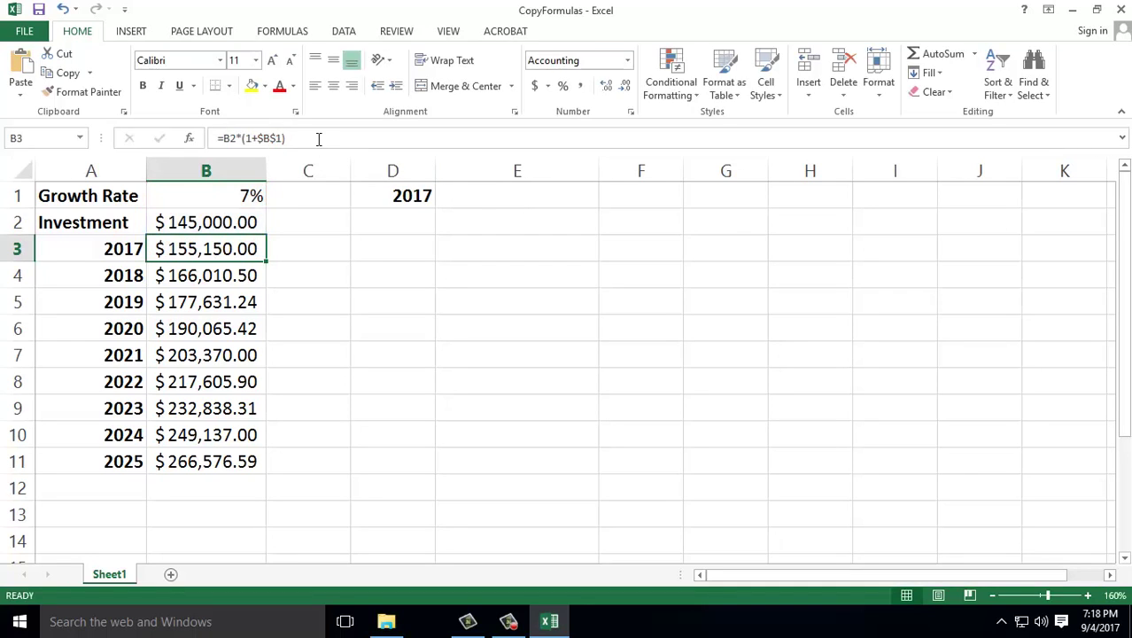
{"action": "left_click", "coordinate": [336, 140]}
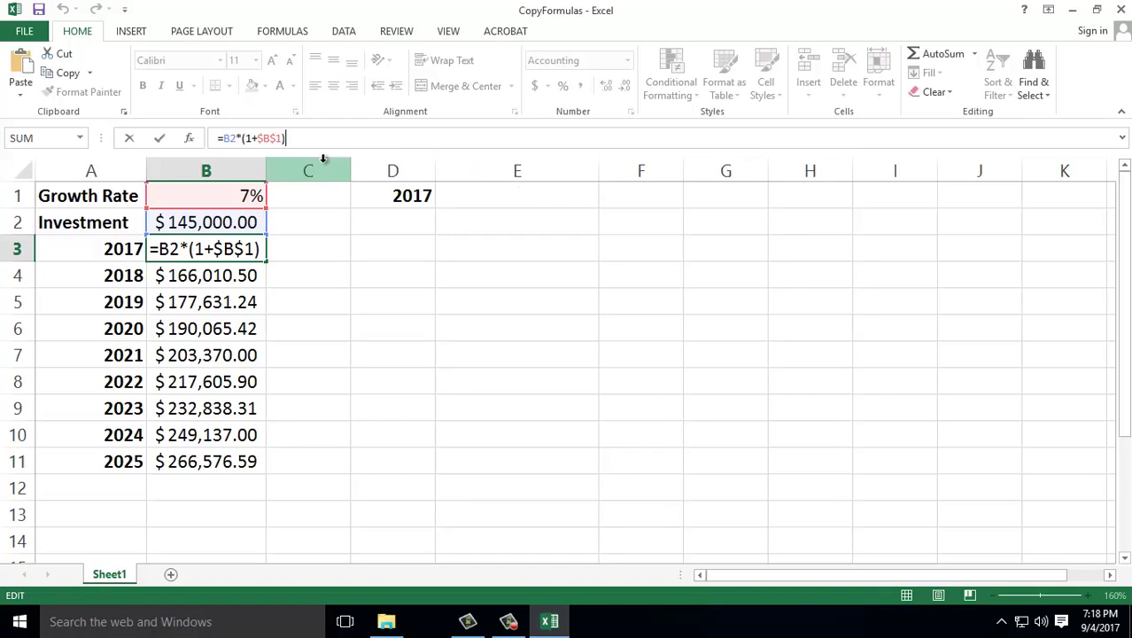
{"action": "key", "text": "Escape"}
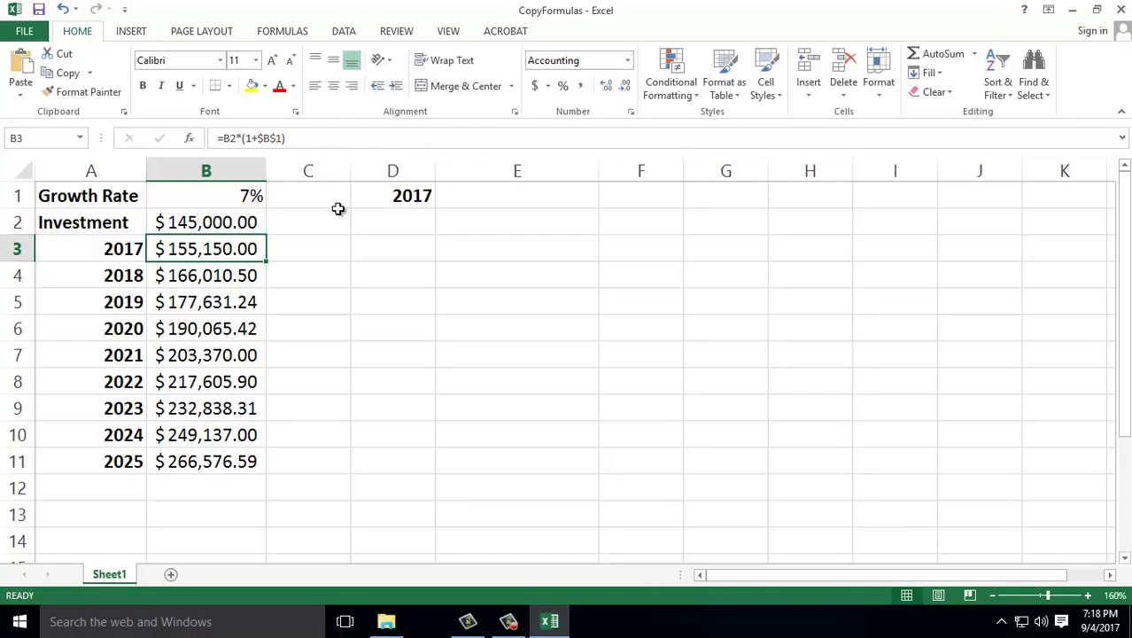
Paste =B2*(1+$B$1) as formula text into E1, showing $155,150.00
{"action": "left_click", "coordinate": [457, 197]}
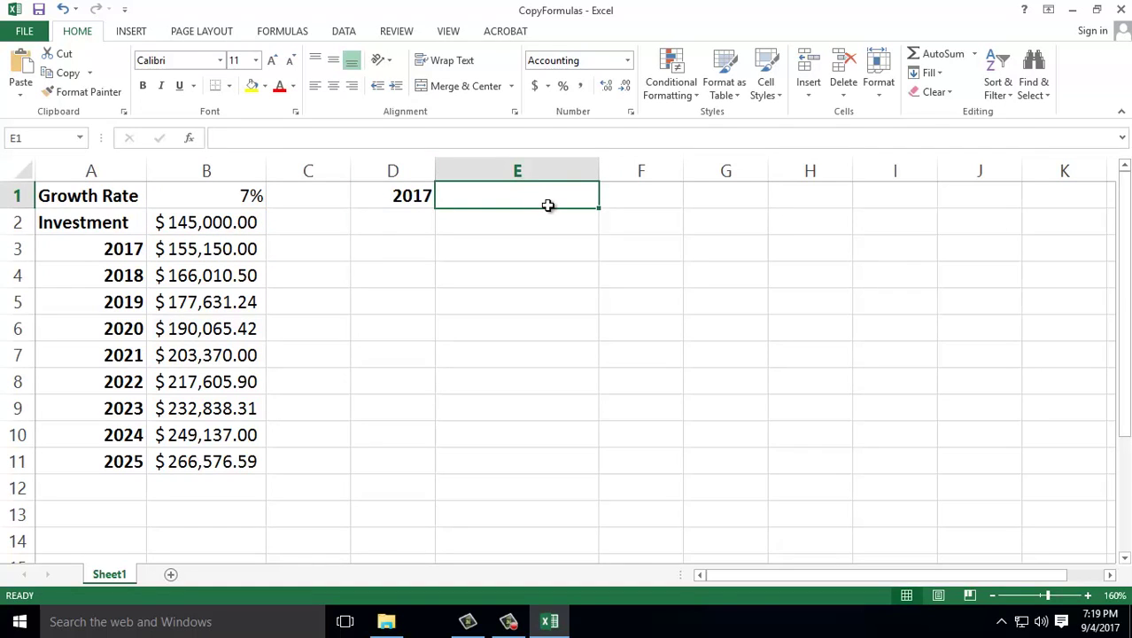
{"action": "left_click", "coordinate": [295, 139]}
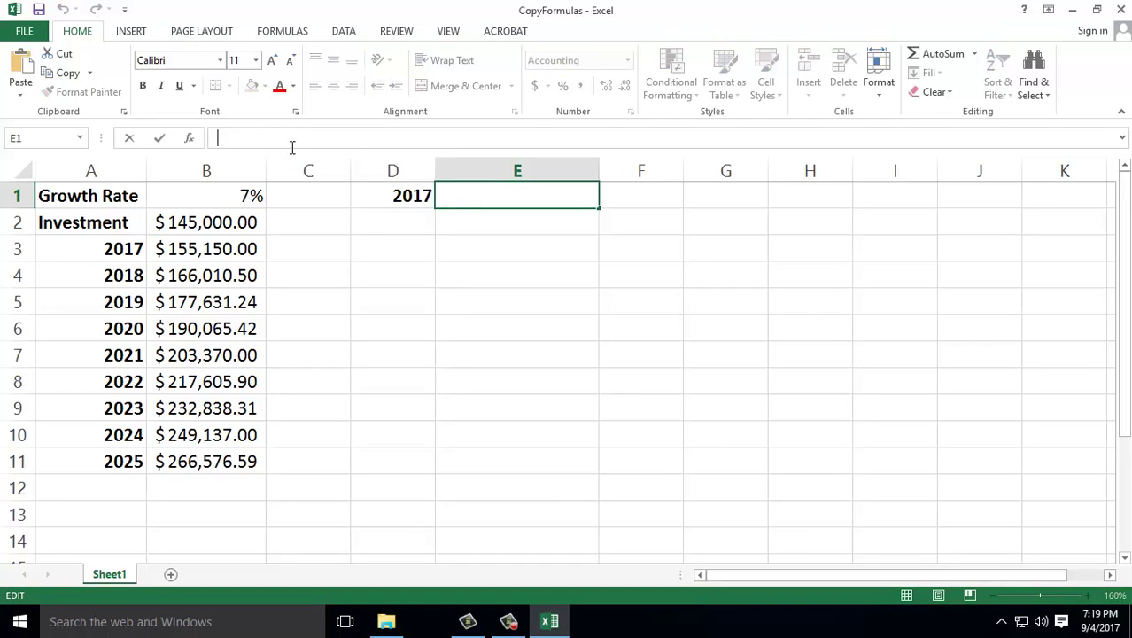
{"action": "key", "text": "ctrl+v"}
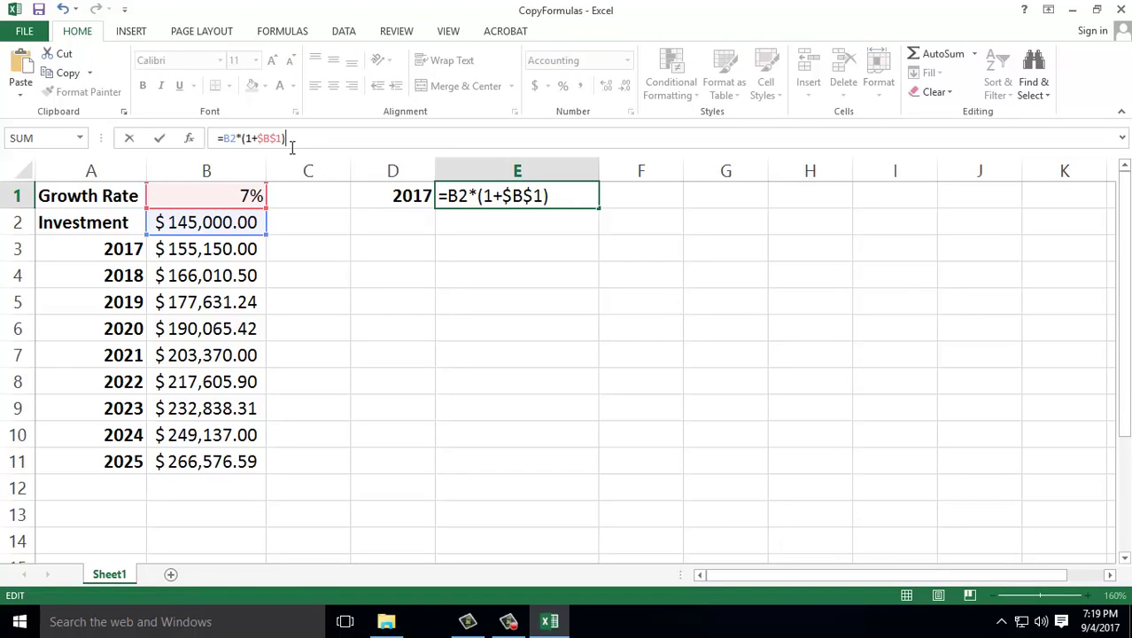
{"action": "key", "text": "Return"}
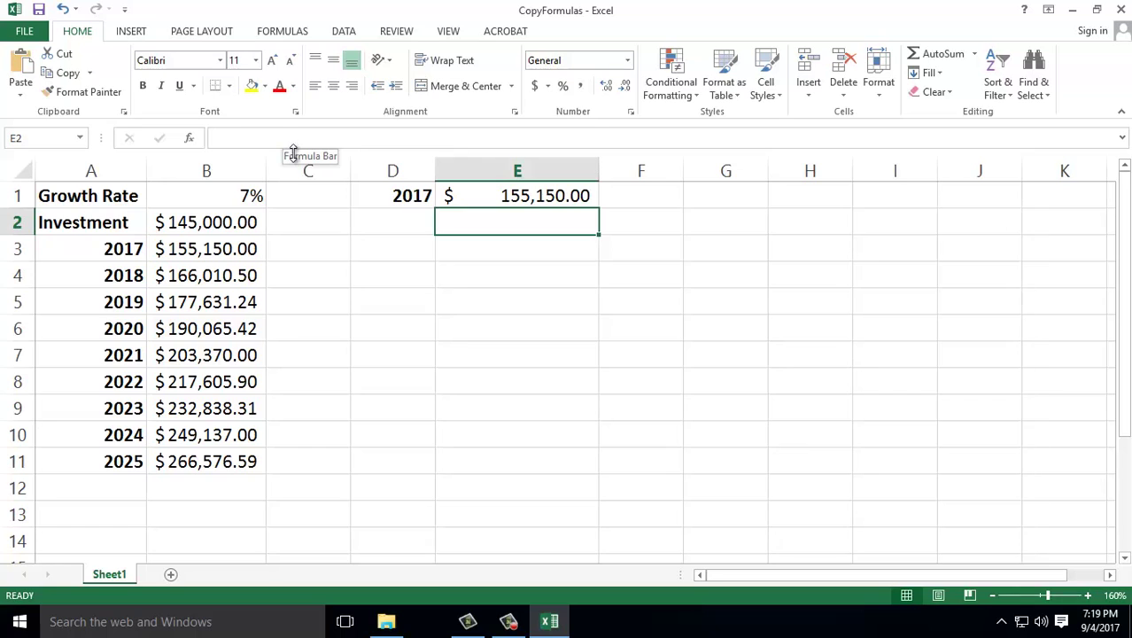